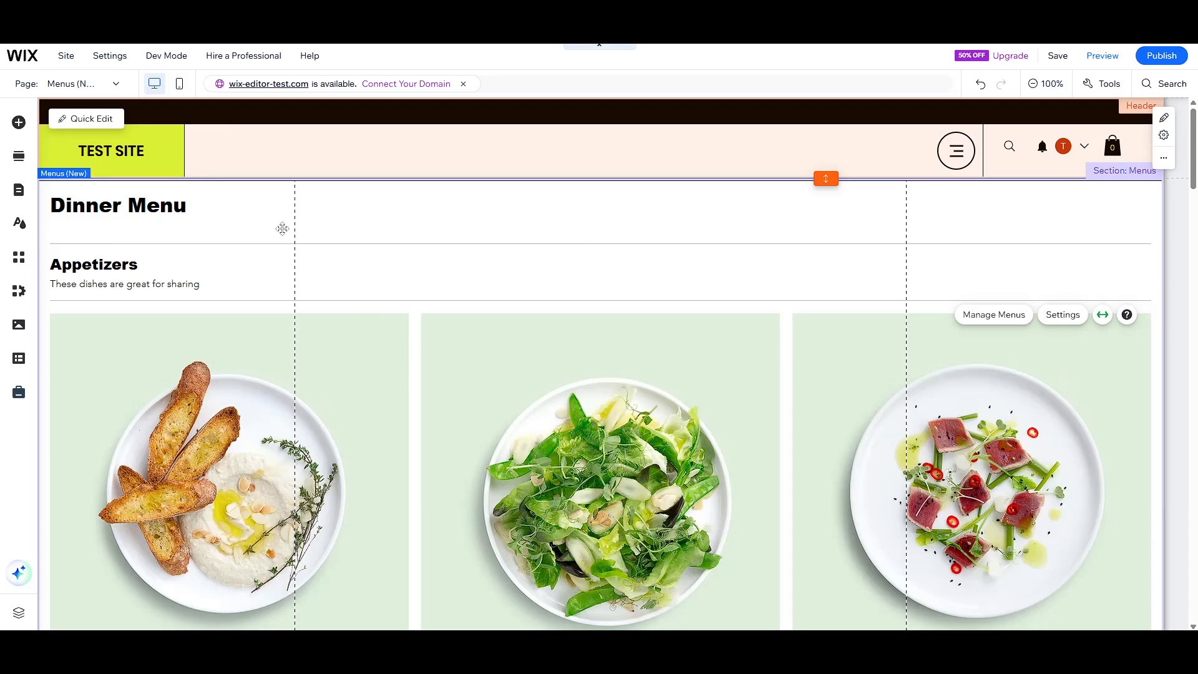
left_click(1045, 84)
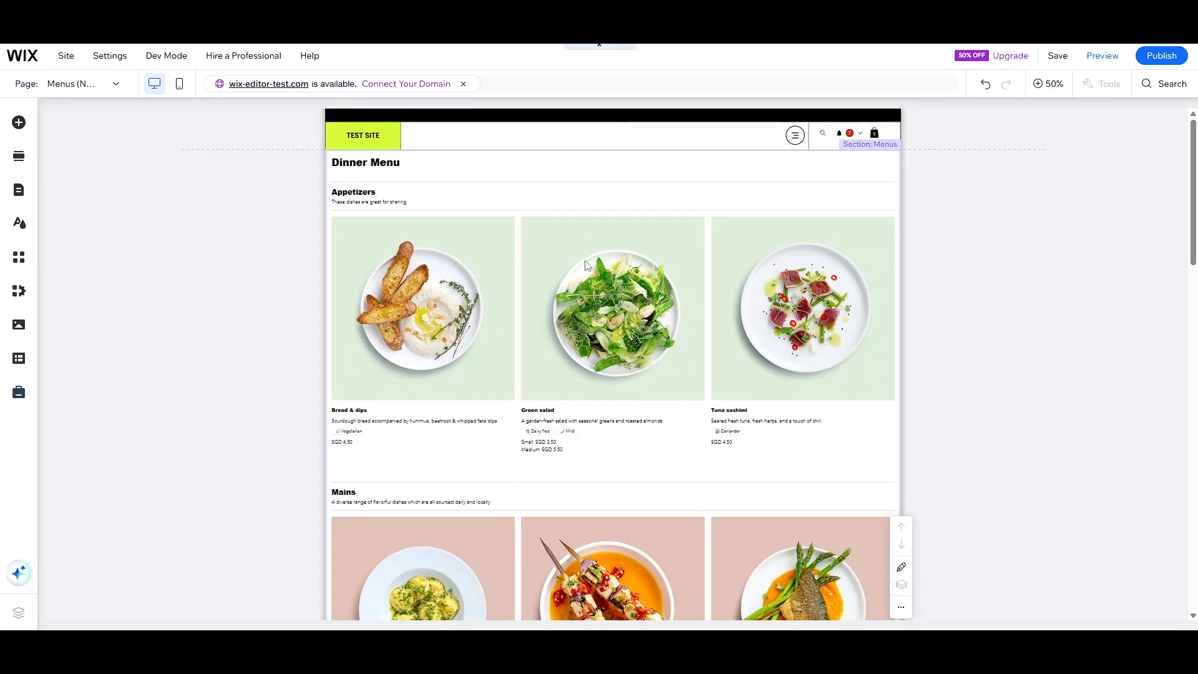
scroll(584, 265, "down", 3)
scroll(561, 296, "up", 3)
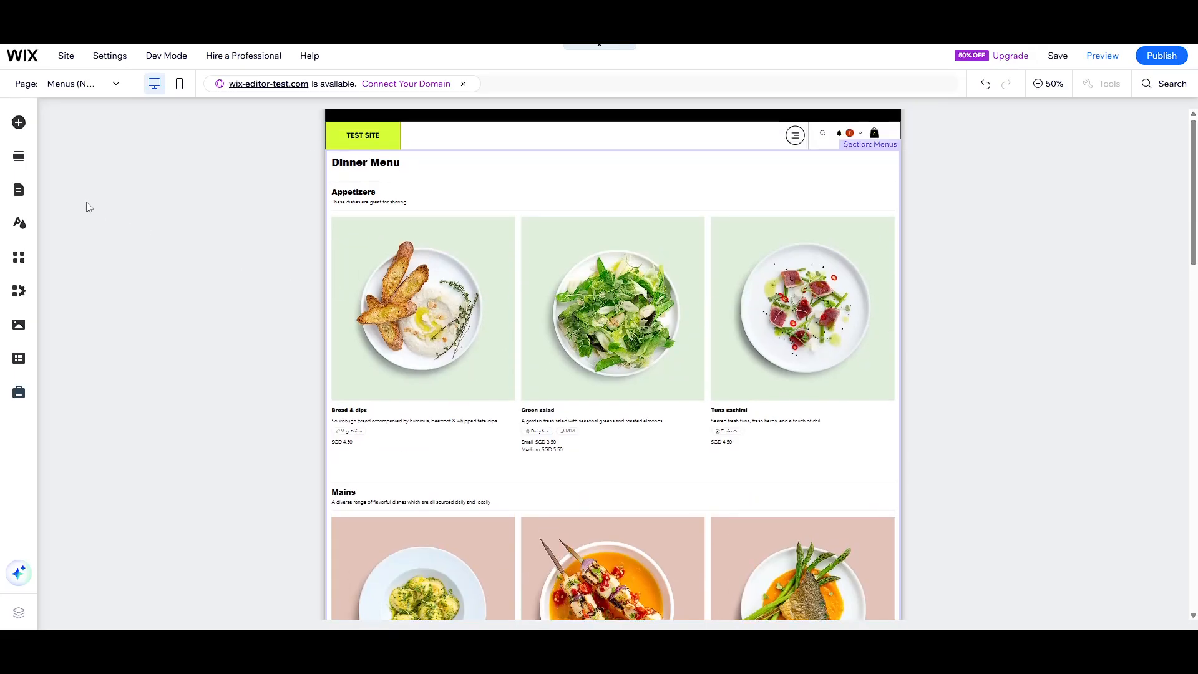
Search the Wix App Market for "wix restaurants menus".
left_click(19, 259)
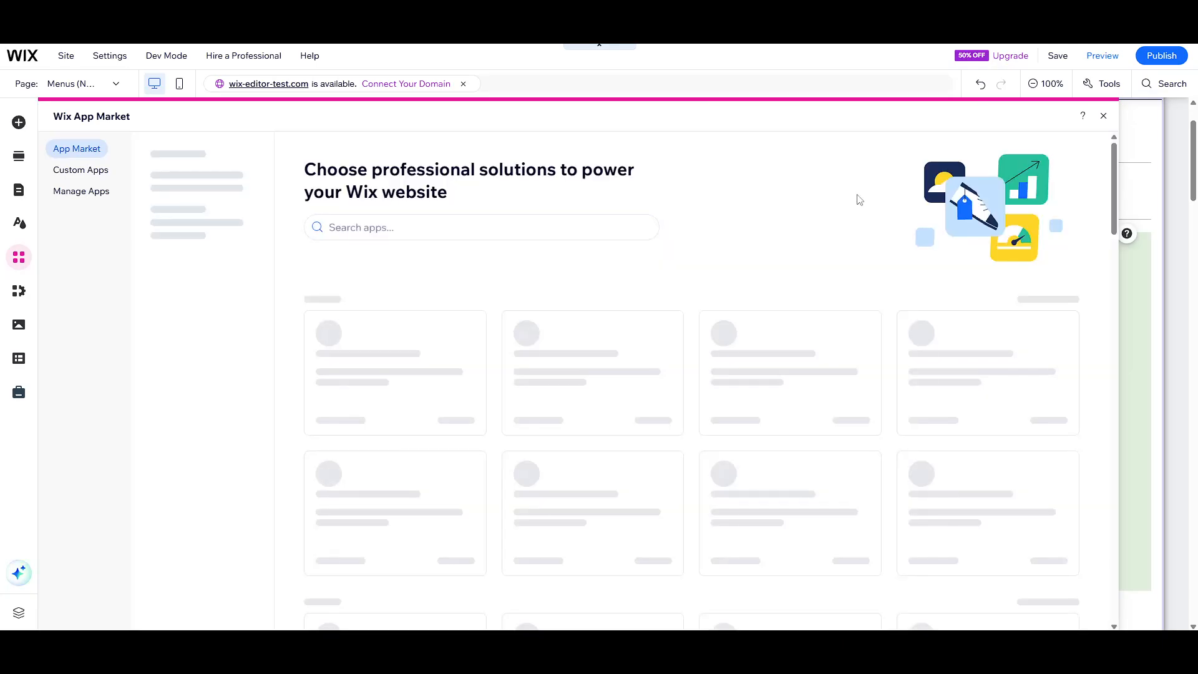
left_click(444, 222)
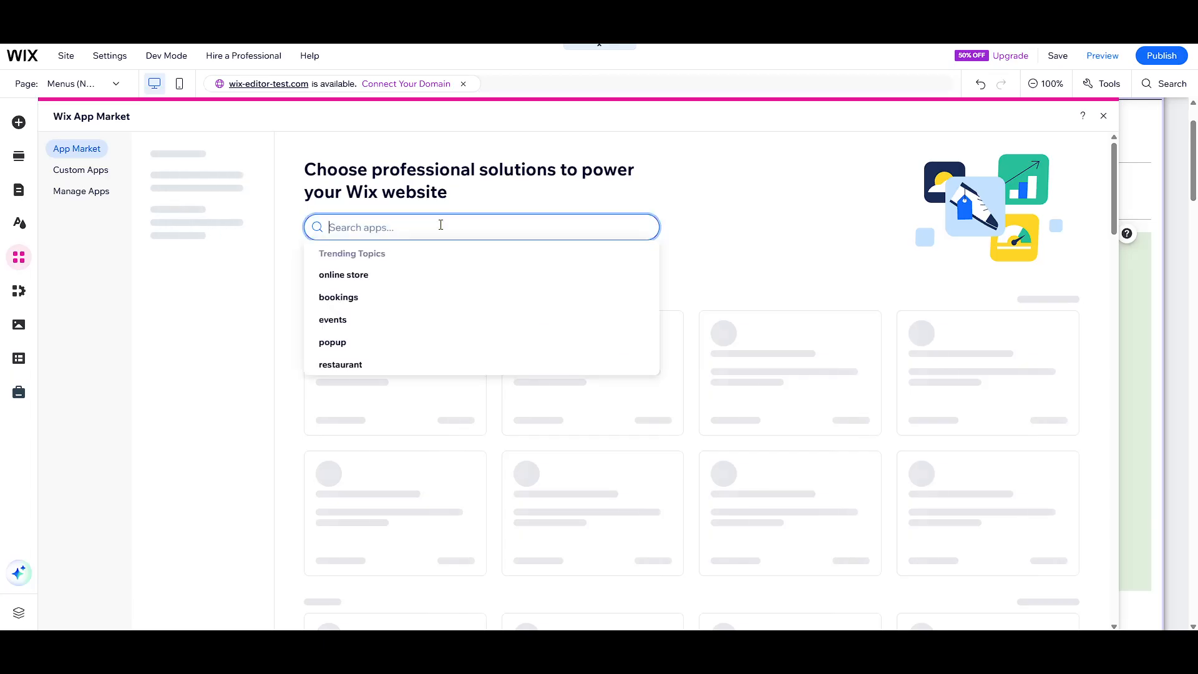
type("wix")
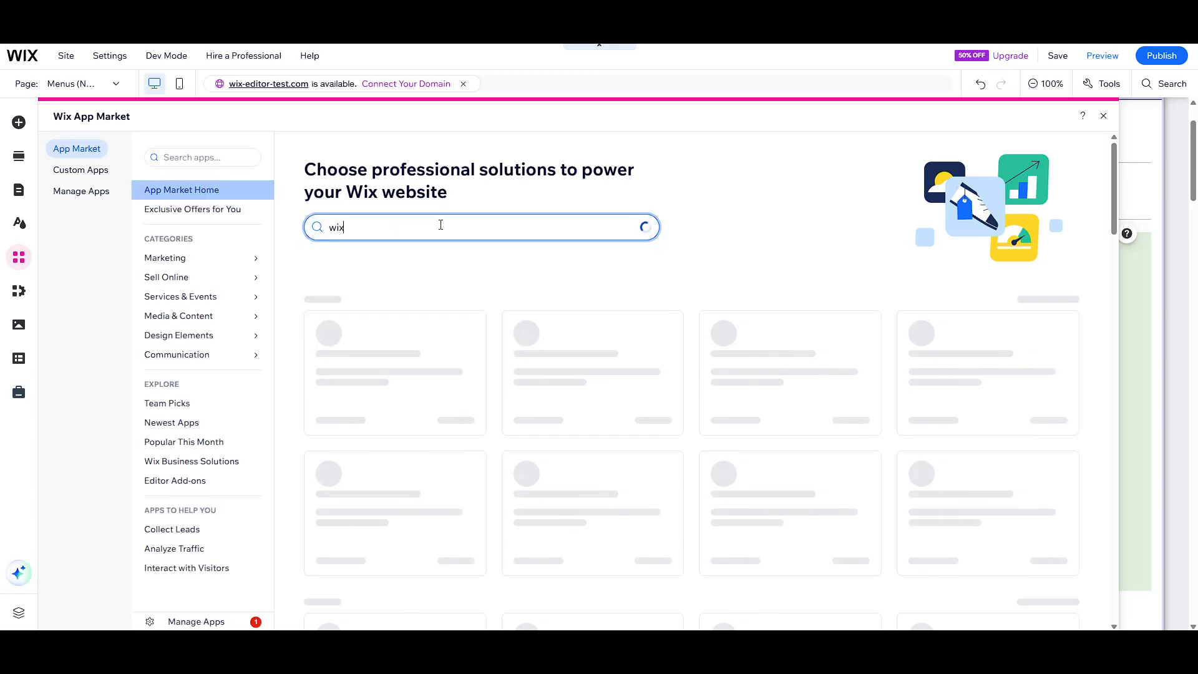
type(" restauren")
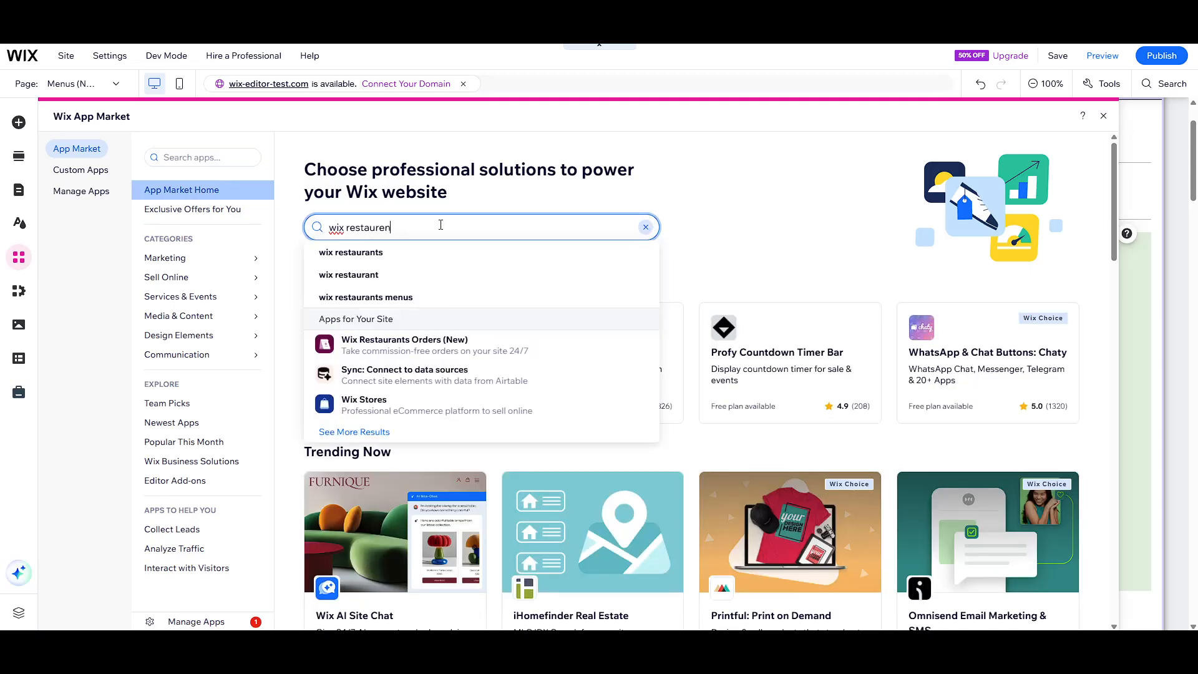
key("BackSpace")
key("BackSpace")
type("ant")
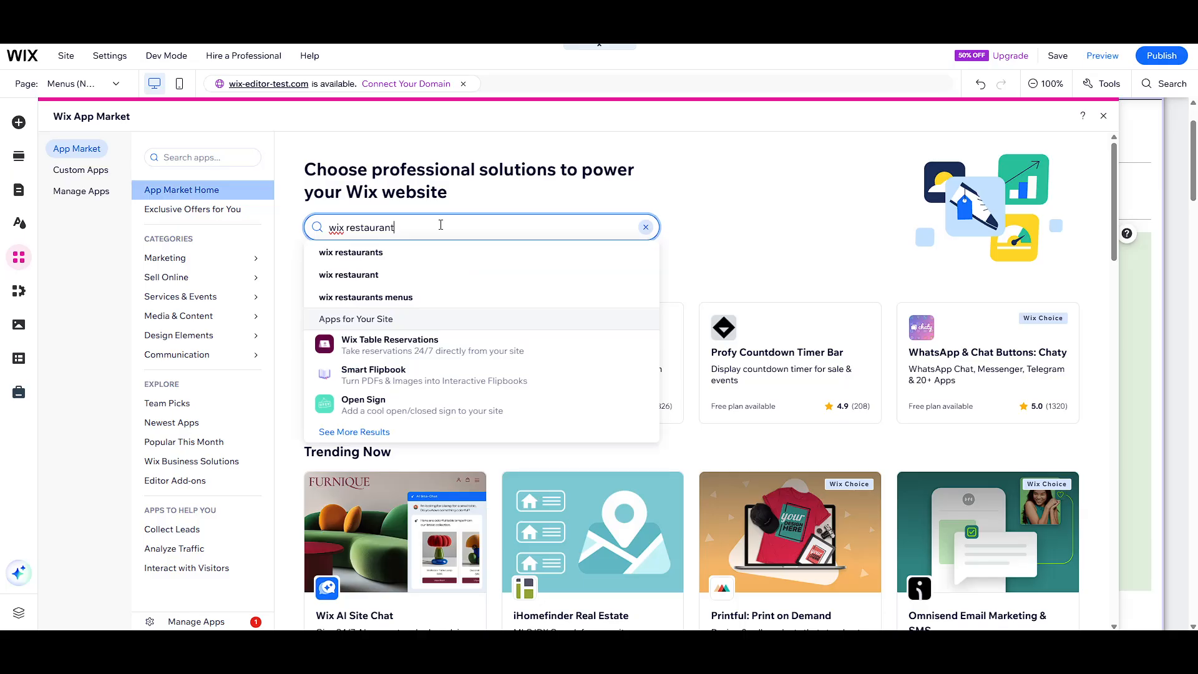
left_click(432, 255)
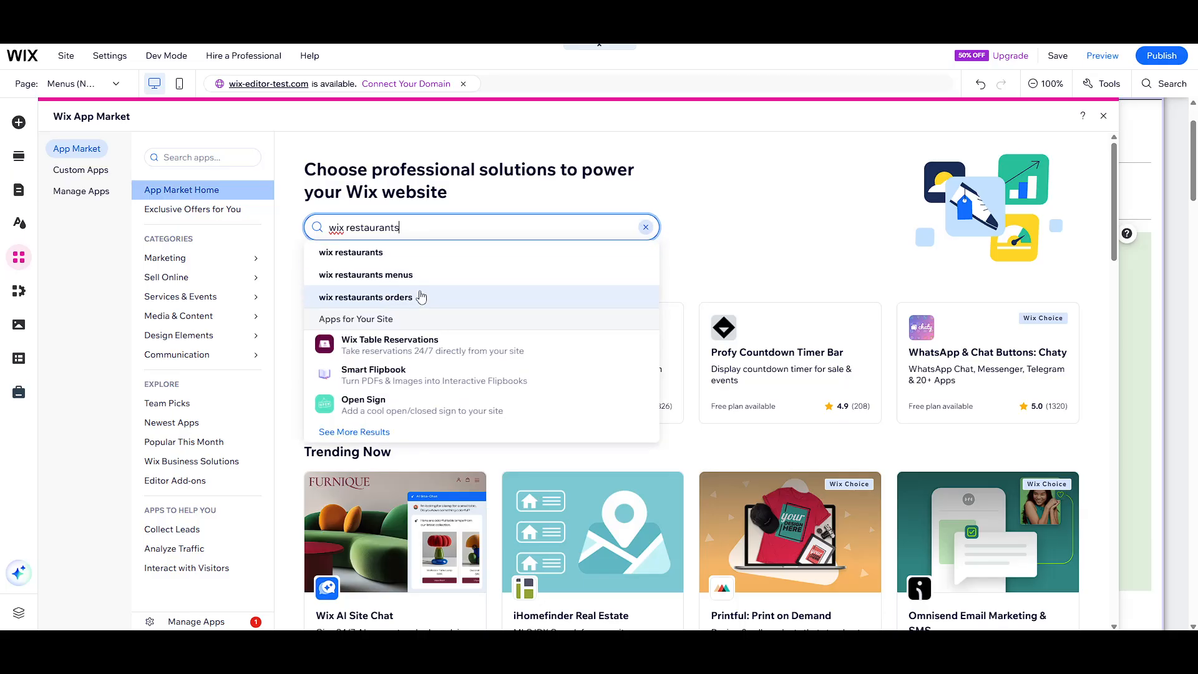
left_click(418, 279)
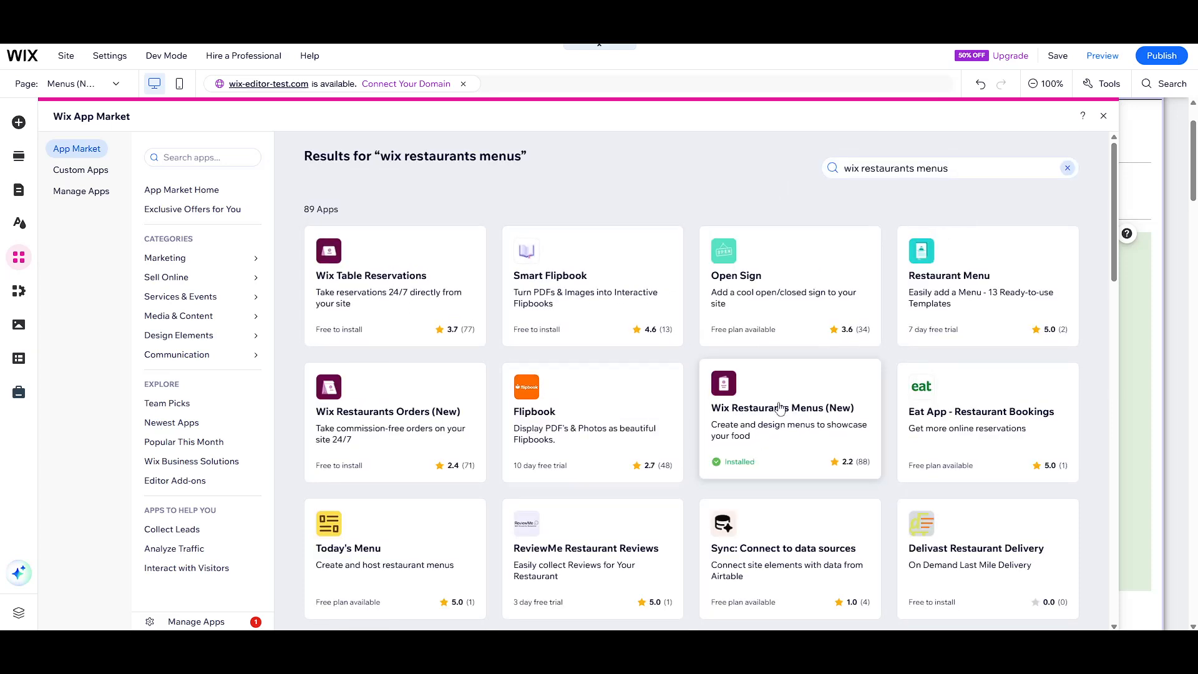
Open the installed Wix Restaurants Menus (New) app from the search results and dismiss its settings.
left_click(739, 393)
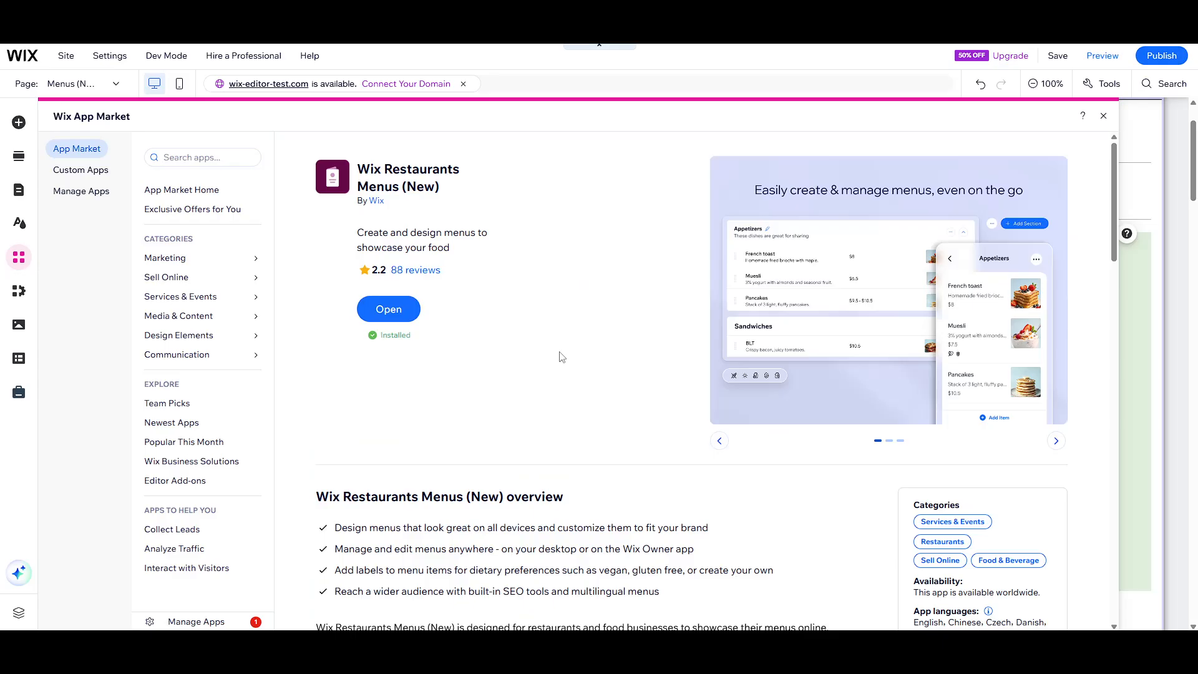
left_click(392, 311)
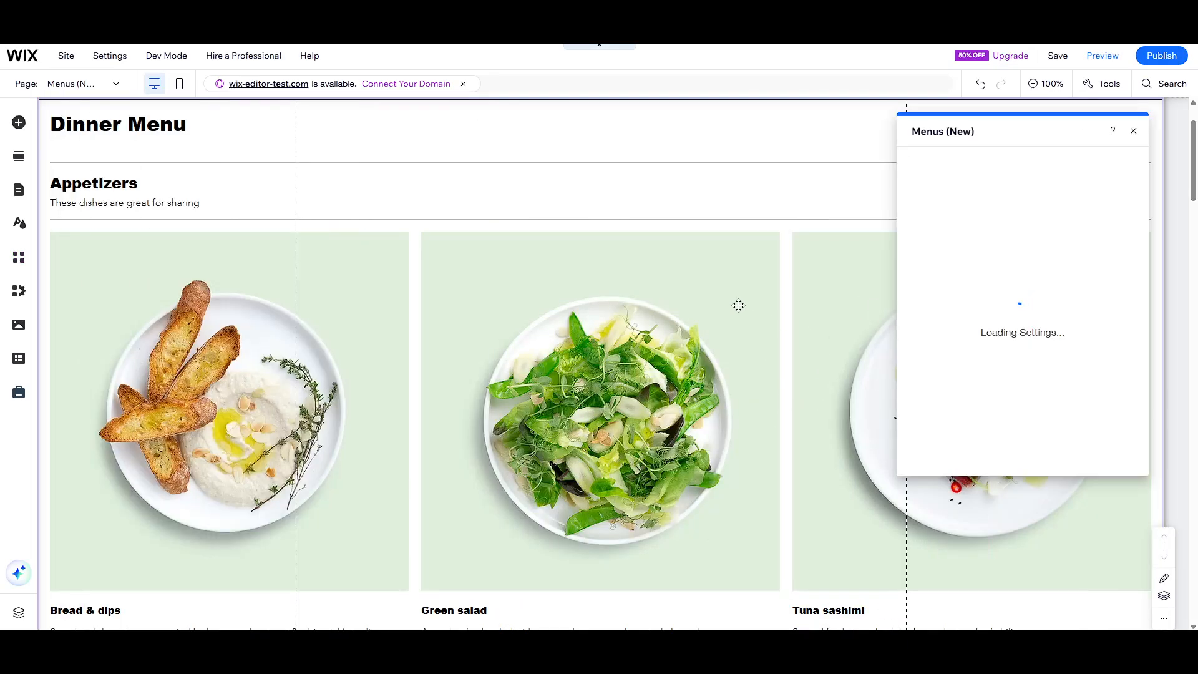
left_click(1134, 134)
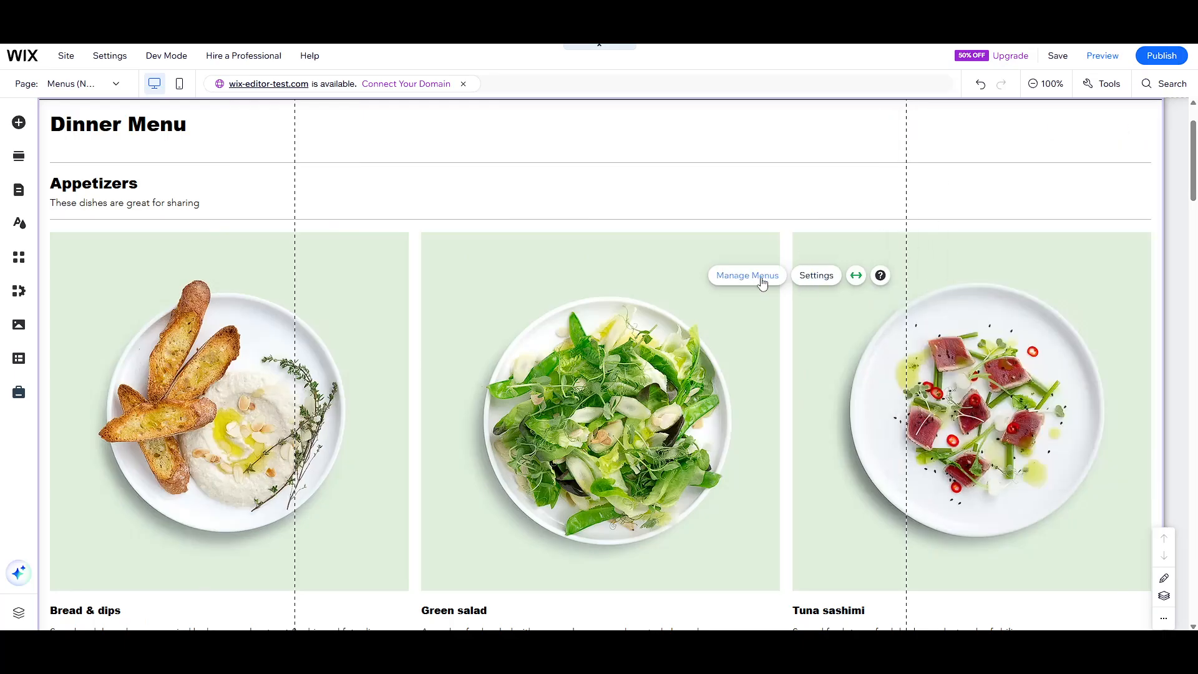
Open the menu element's settings and look through its Style AI and Layout options.
left_click(806, 277)
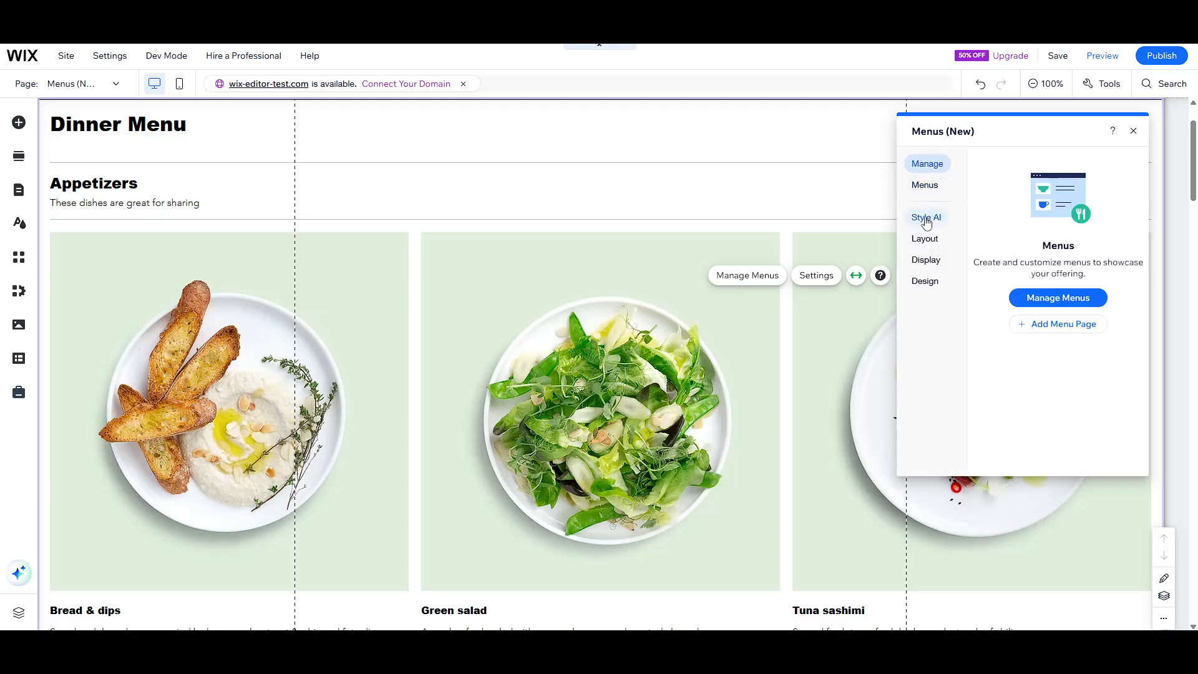
left_click(926, 217)
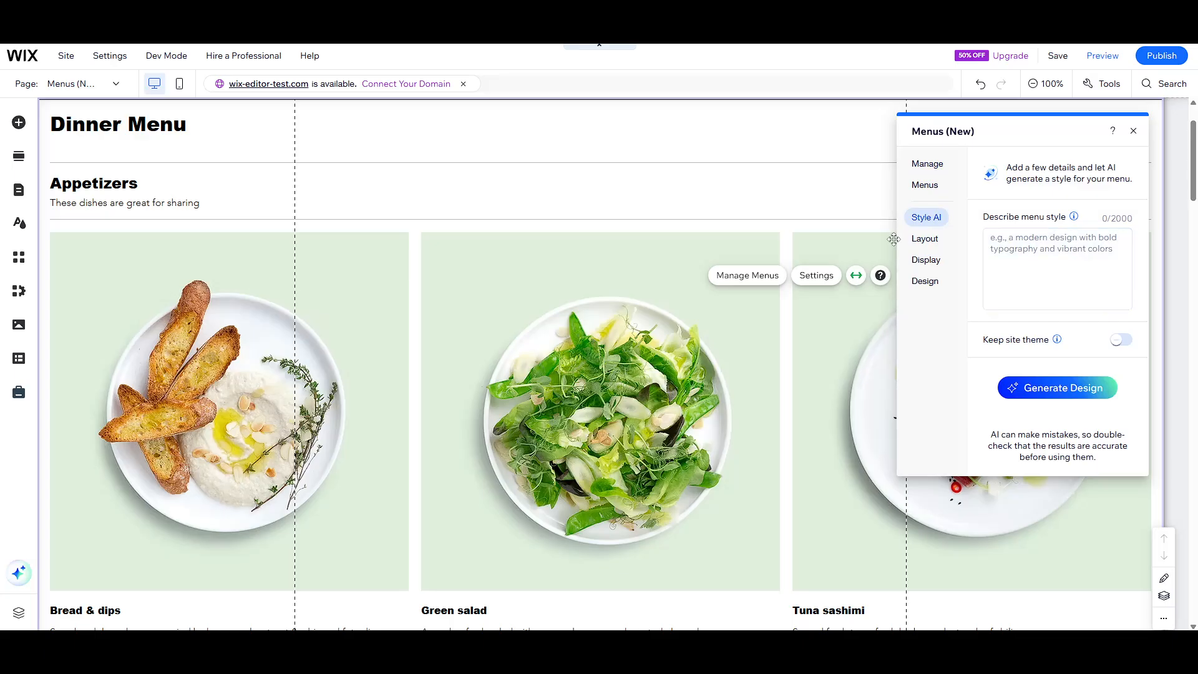
left_click(925, 239)
scroll(1047, 246, "down", 2)
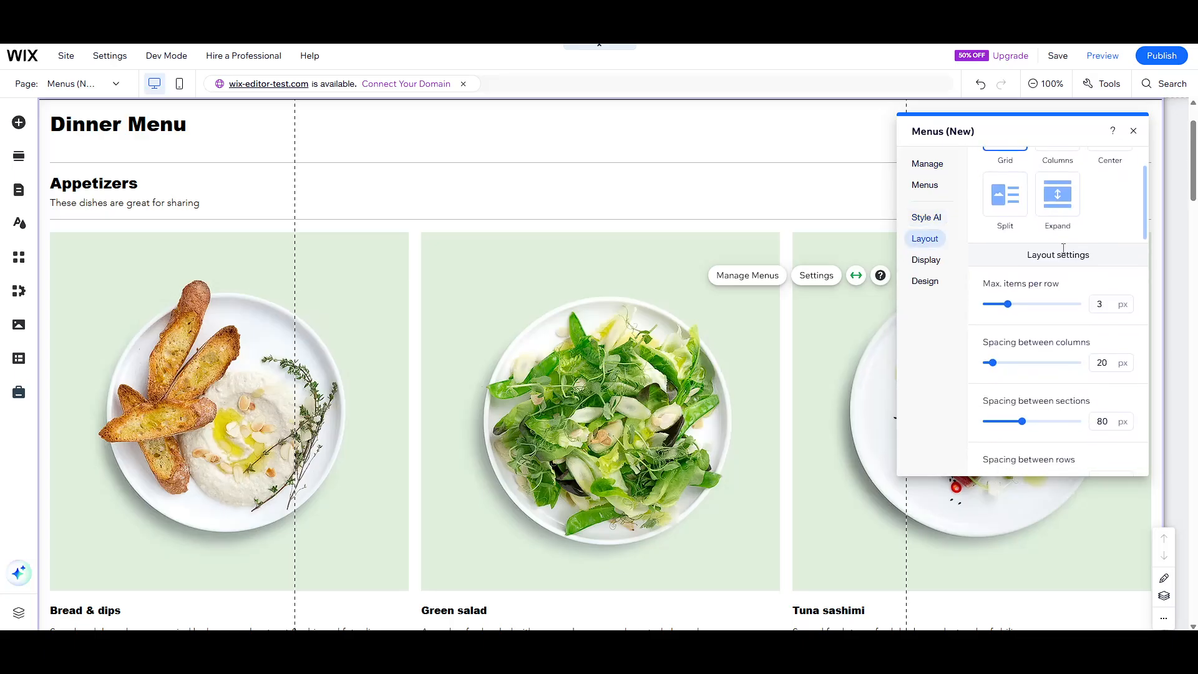
scroll(1065, 256, "up", 2)
Try the Grid, Center and Split layouts on the dinner menu and settle on the Columns layout.
left_click(1063, 203)
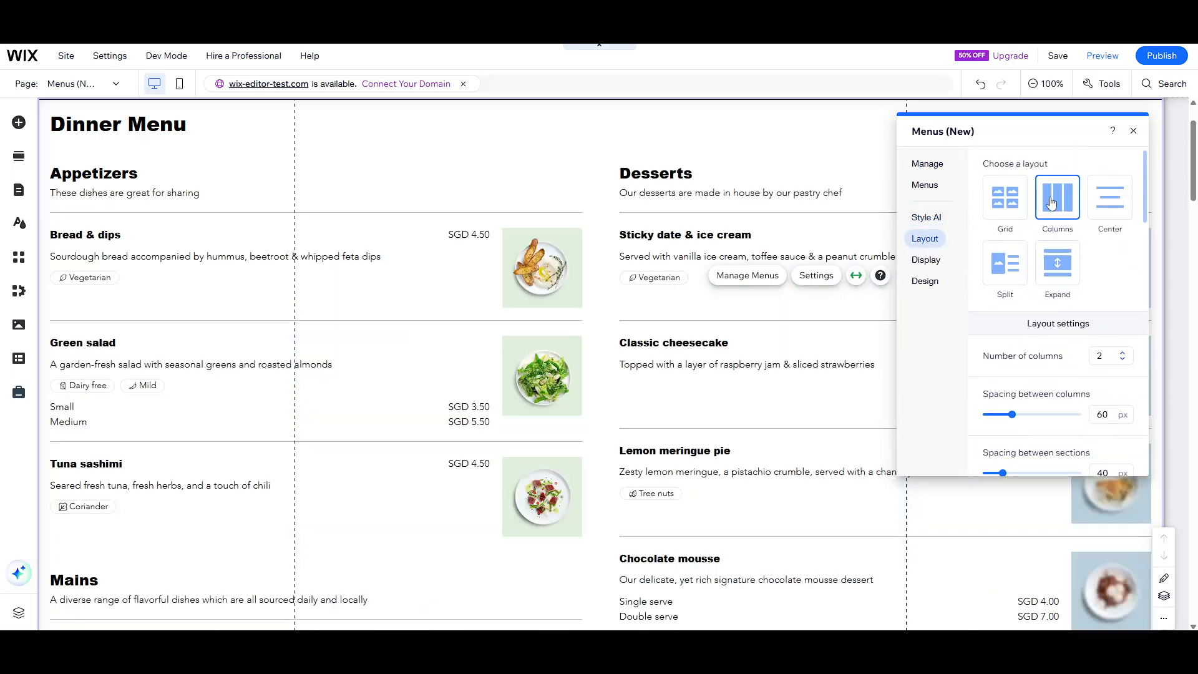
left_click(1005, 198)
left_click(1130, 207)
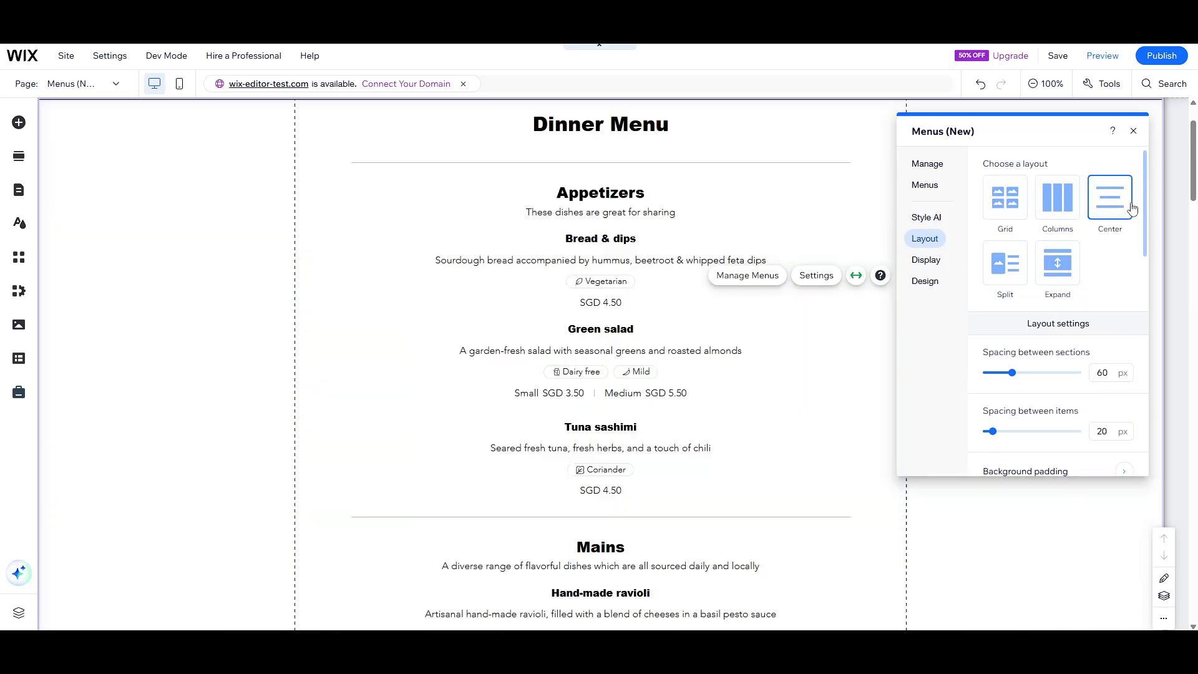
left_click(1012, 200)
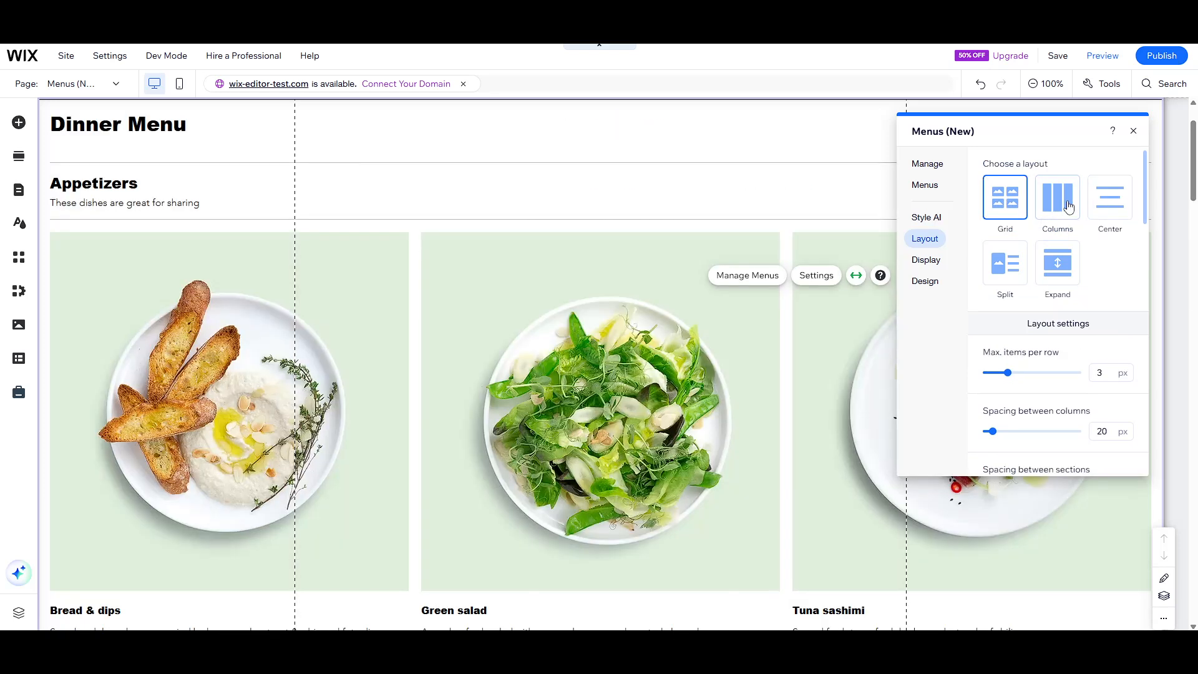
left_click(1041, 206)
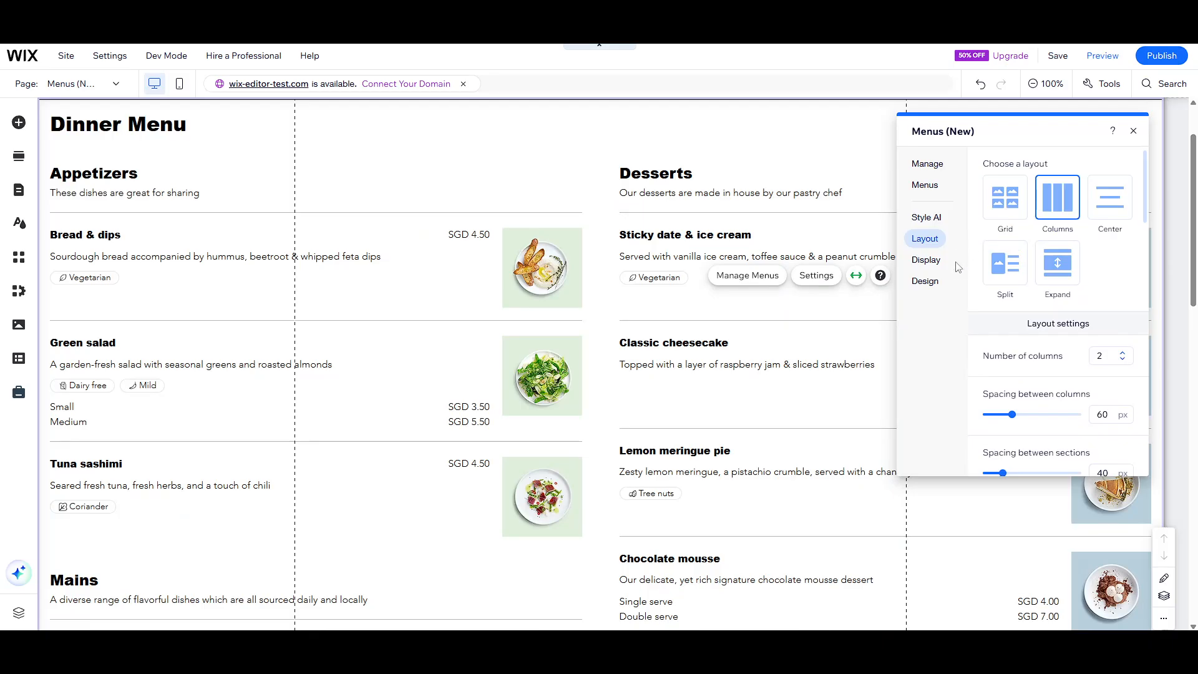
left_click(997, 266)
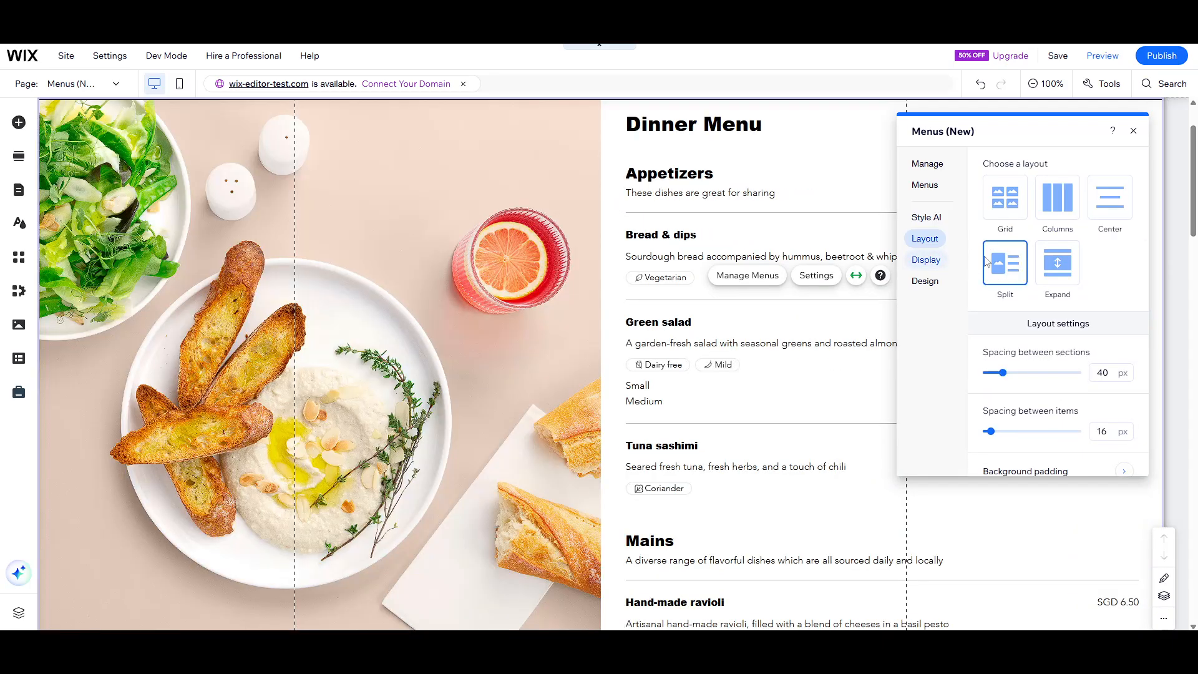
left_click(1061, 206)
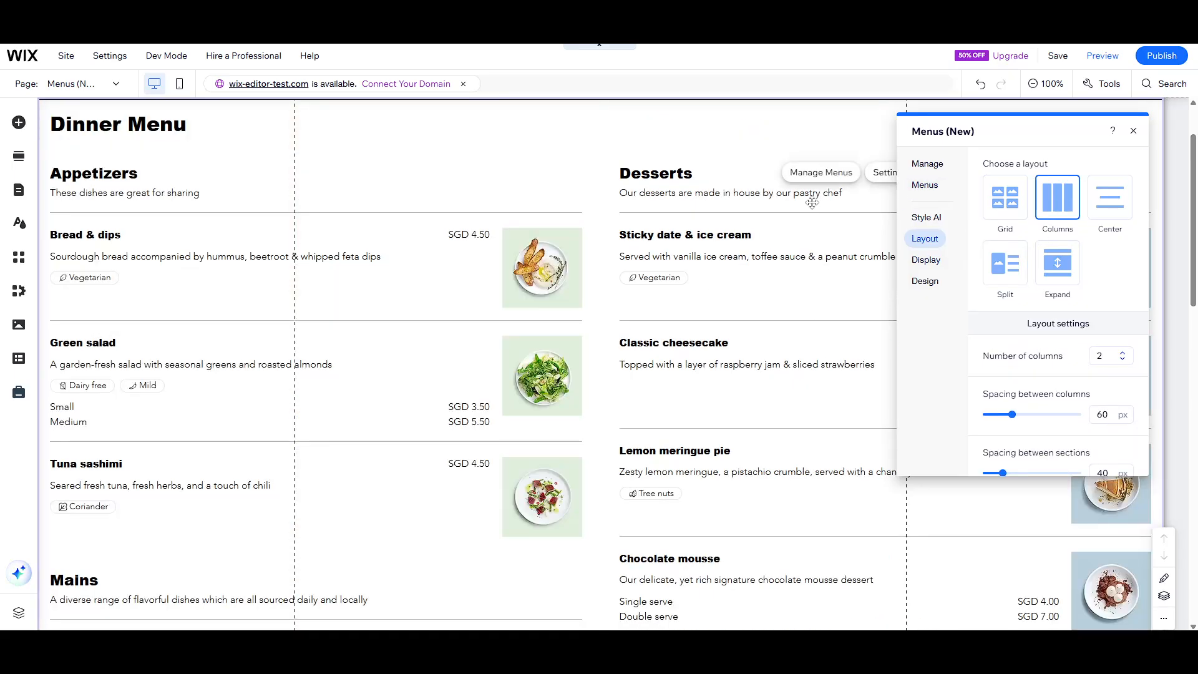
Open the site's menu management and add a new menu named "Sample Menu".
left_click(823, 175)
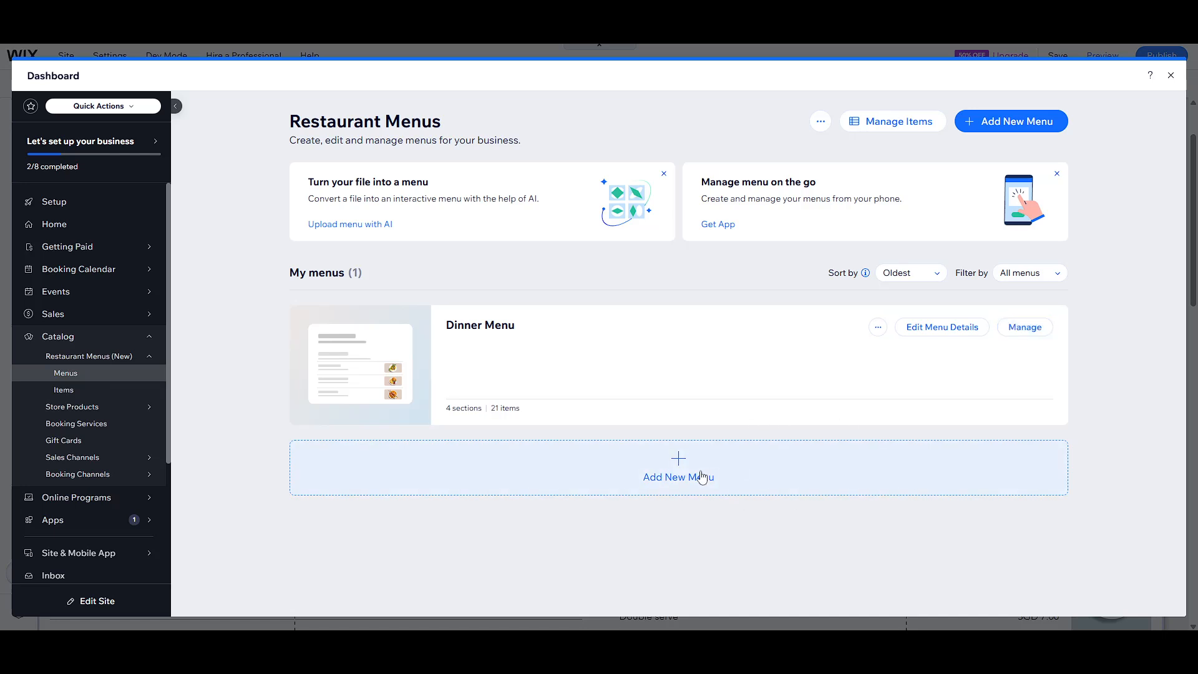
left_click(649, 481)
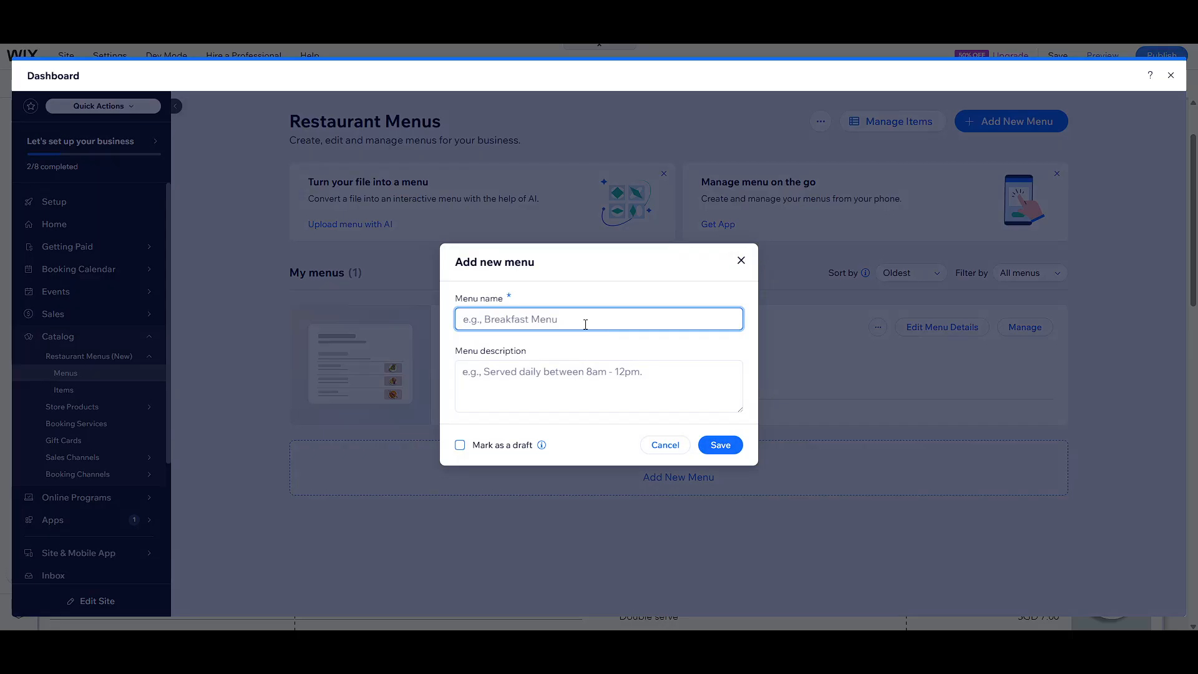
type("Sample Menu")
left_click(718, 447)
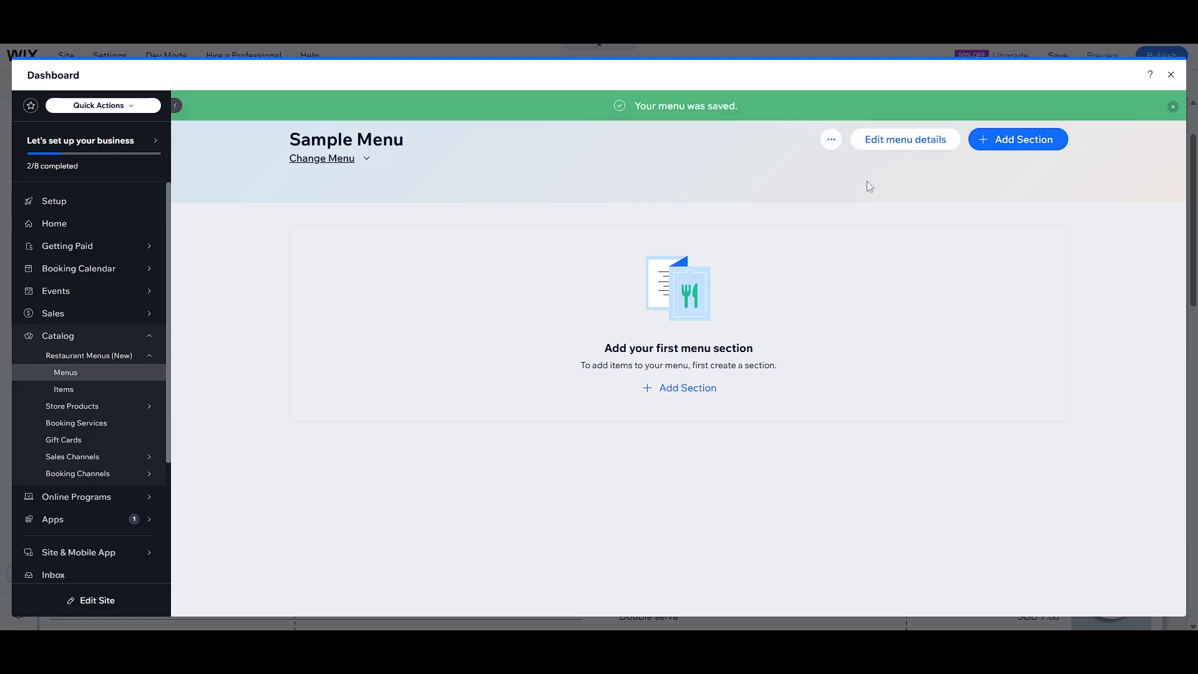
left_click(1171, 106)
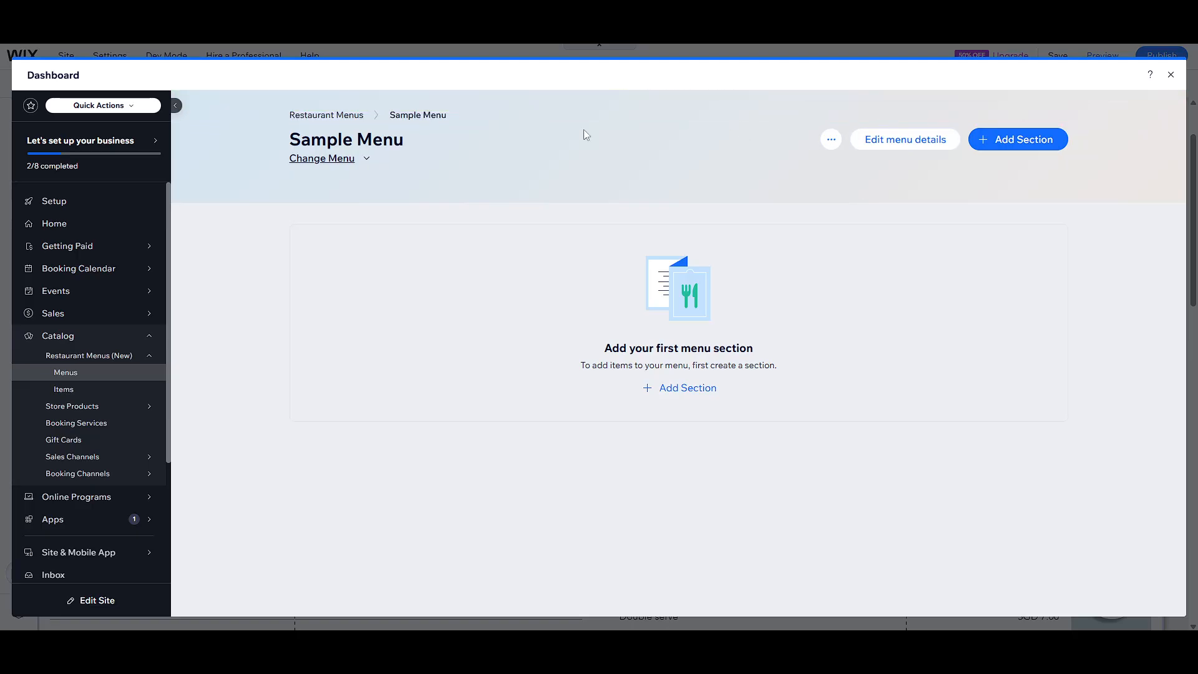
Return to the restaurant menus list, open the Dinner Menu and review its sections and items.
left_click(354, 122)
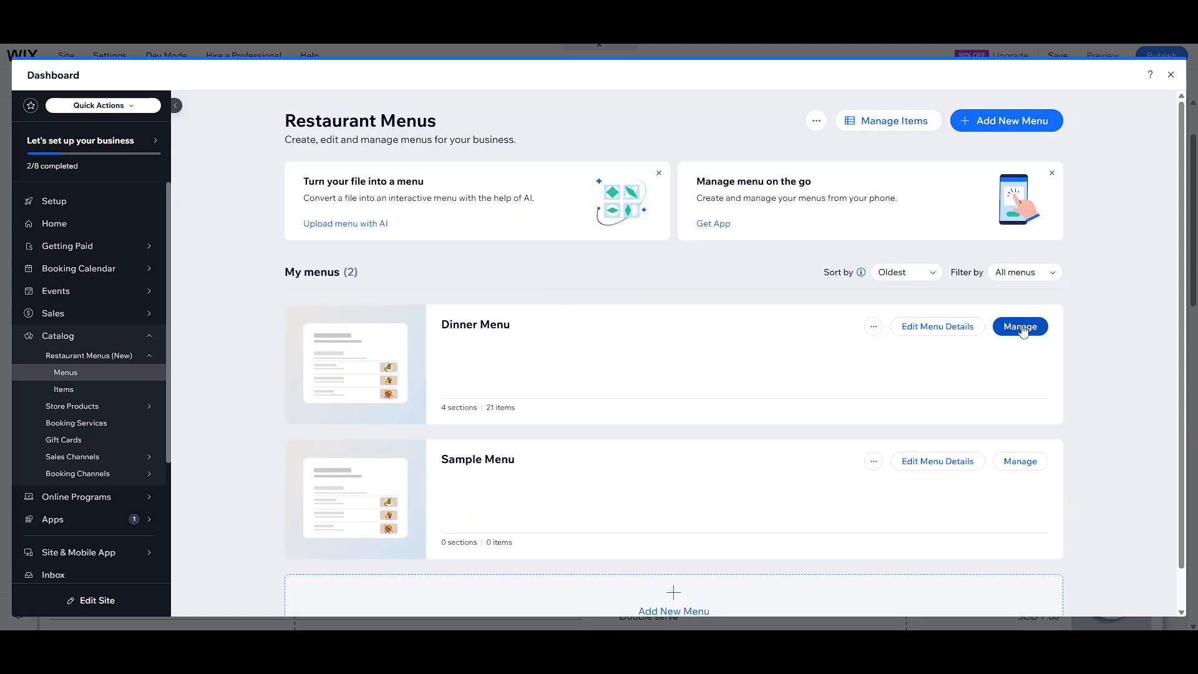
left_click(730, 379)
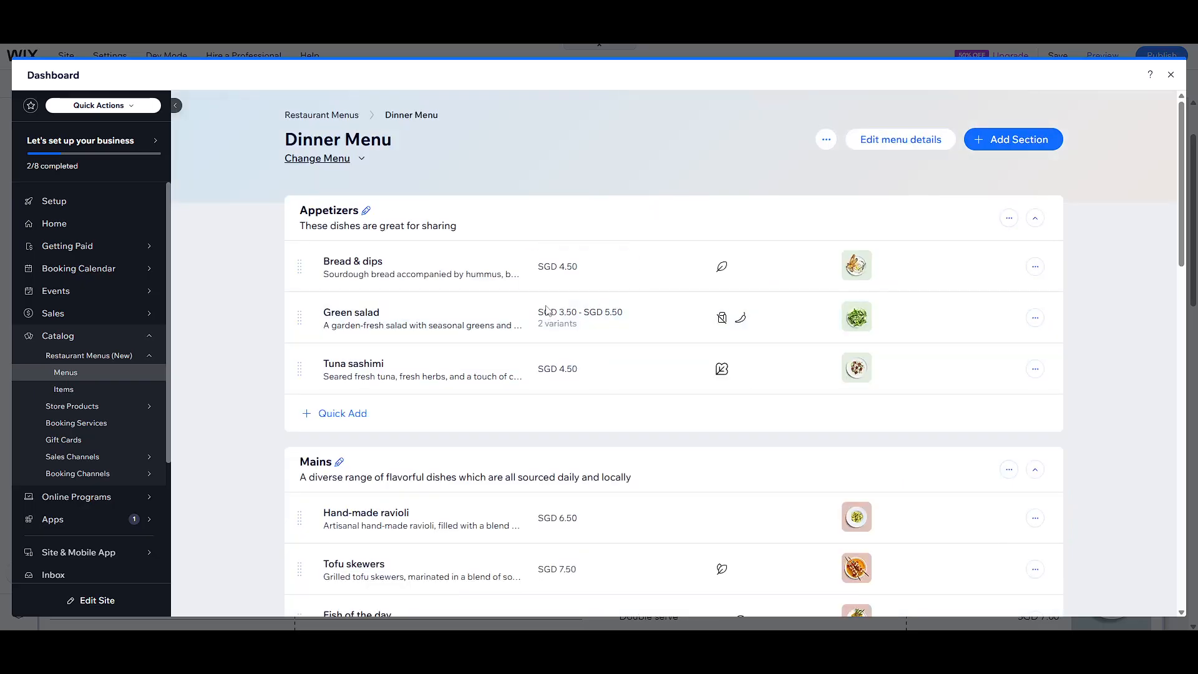
scroll(547, 312, "down", 2)
scroll(548, 312, "down", 6)
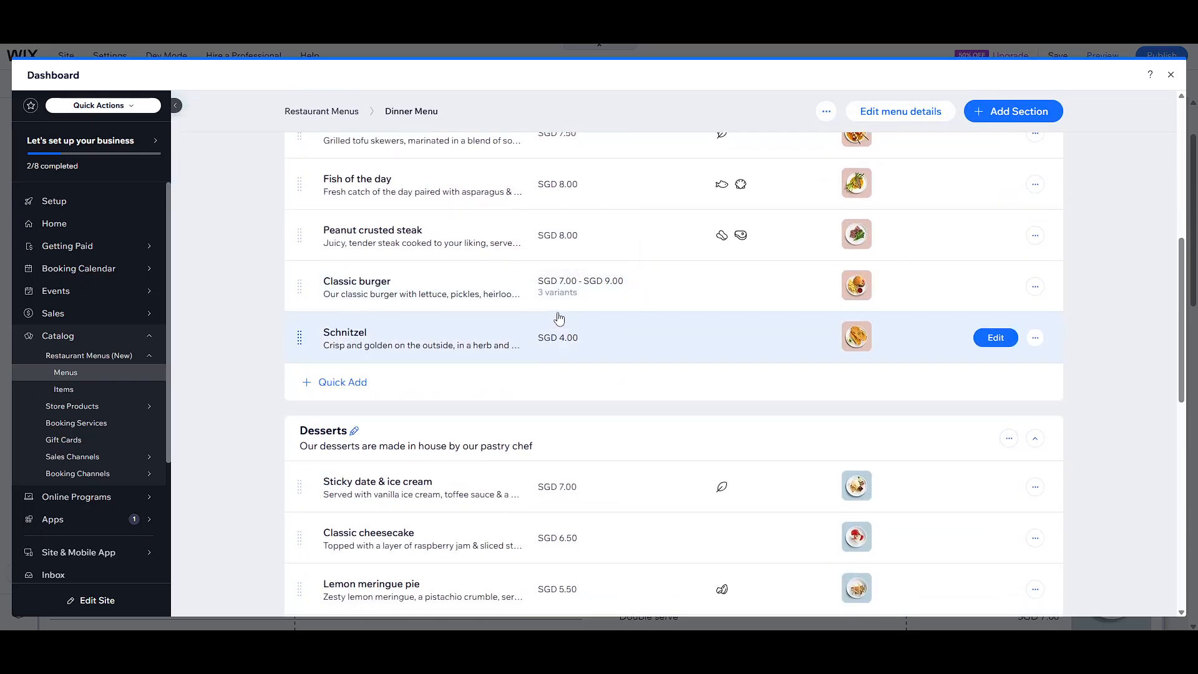
scroll(636, 322, "down", 2)
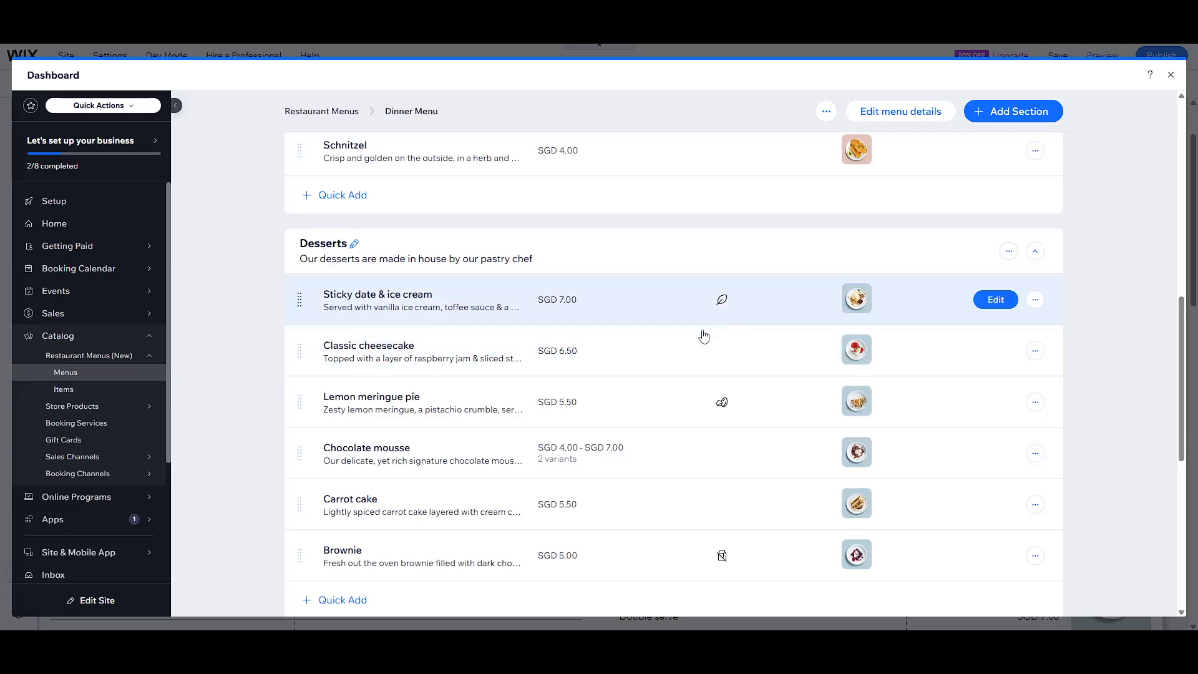
scroll(703, 334, "down", 1)
scroll(880, 361, "down", 3)
scroll(873, 337, "up", 9)
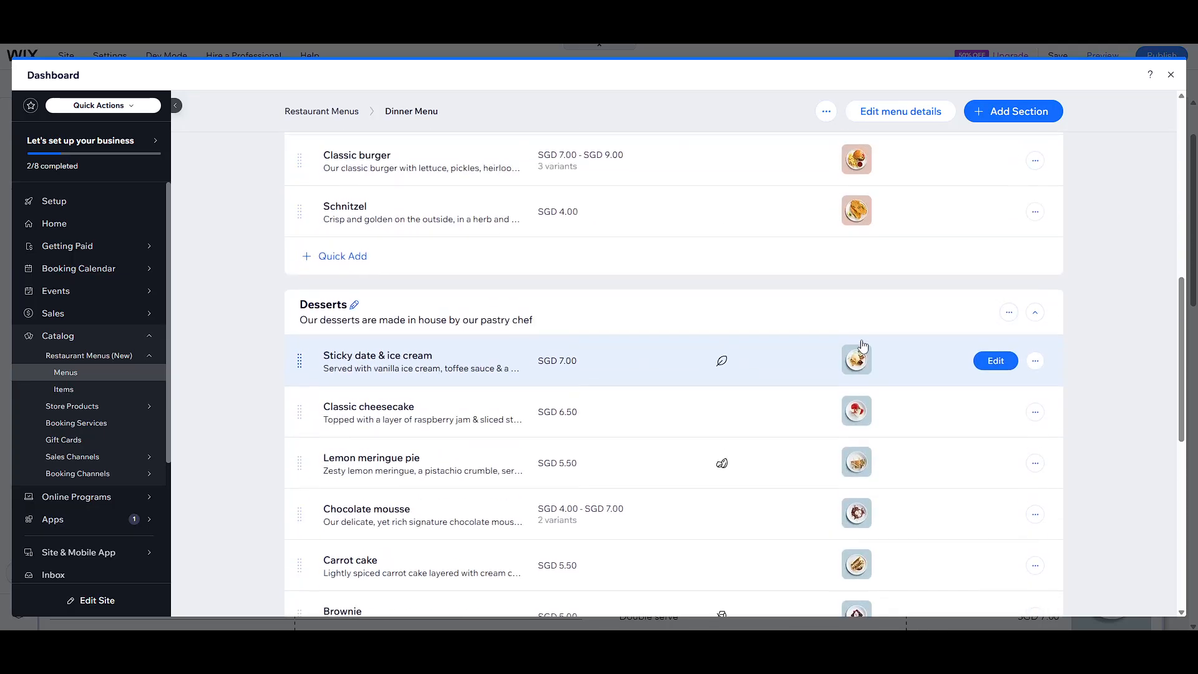
scroll(913, 312, "up", 5)
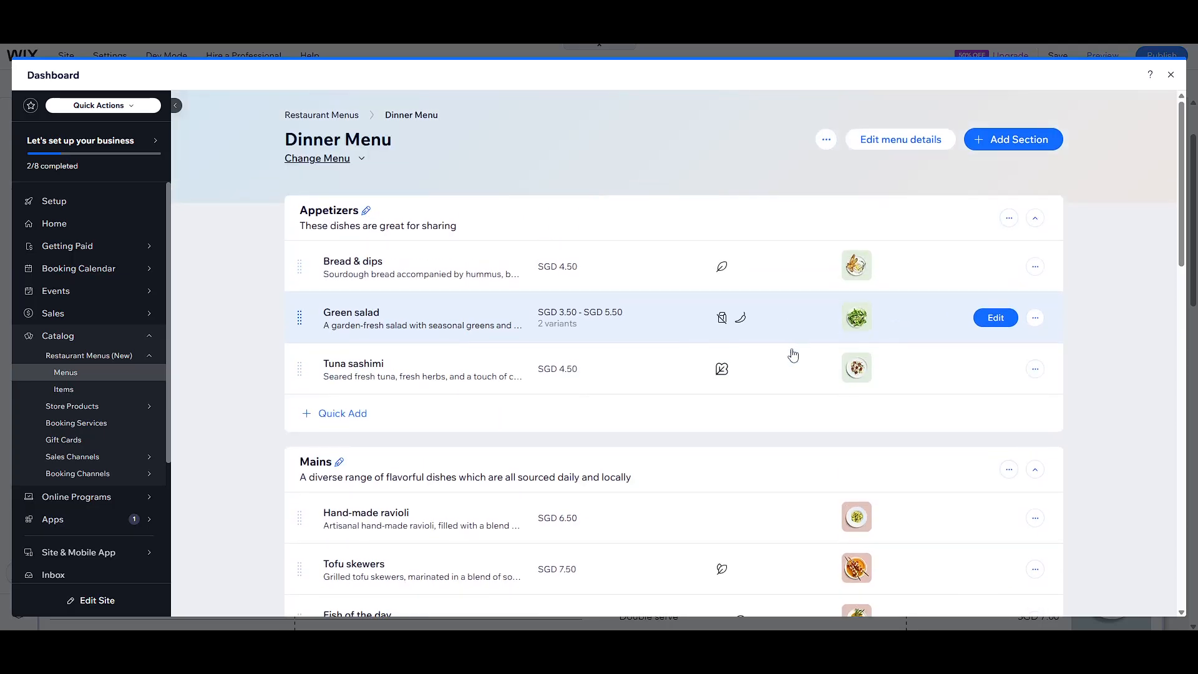
Quick-add an item named "Sample Appetizer" to the Appetizers section of the Dinner Menu.
left_click(347, 414)
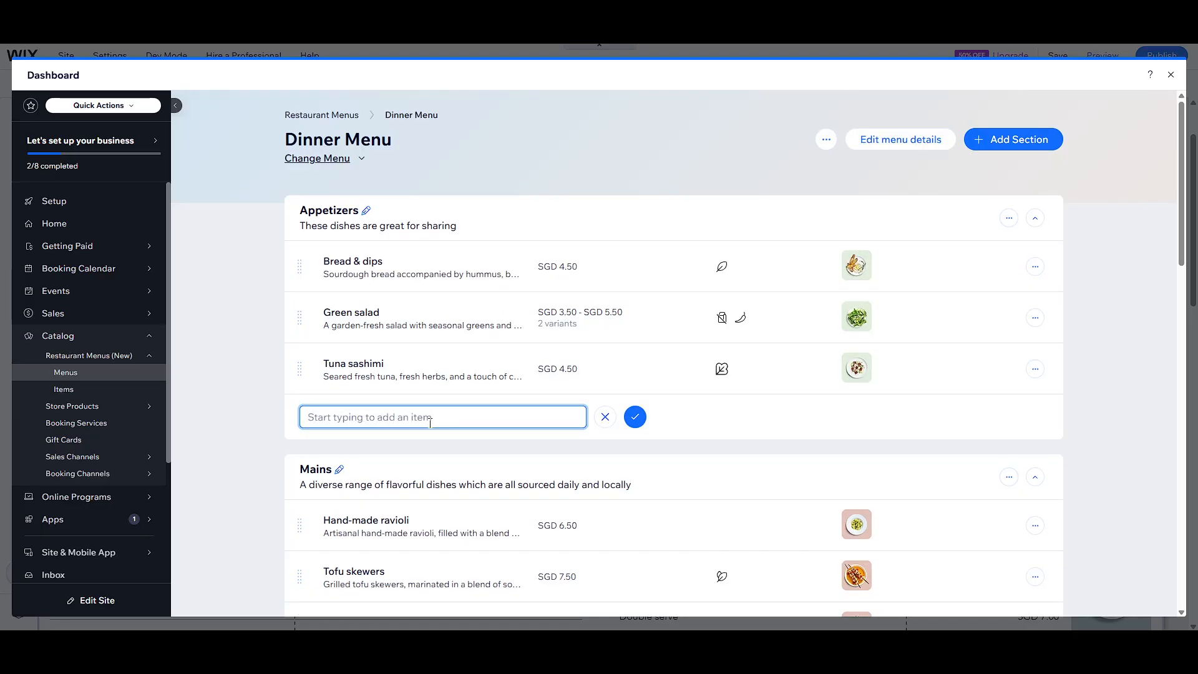
type("Sample Appetizer")
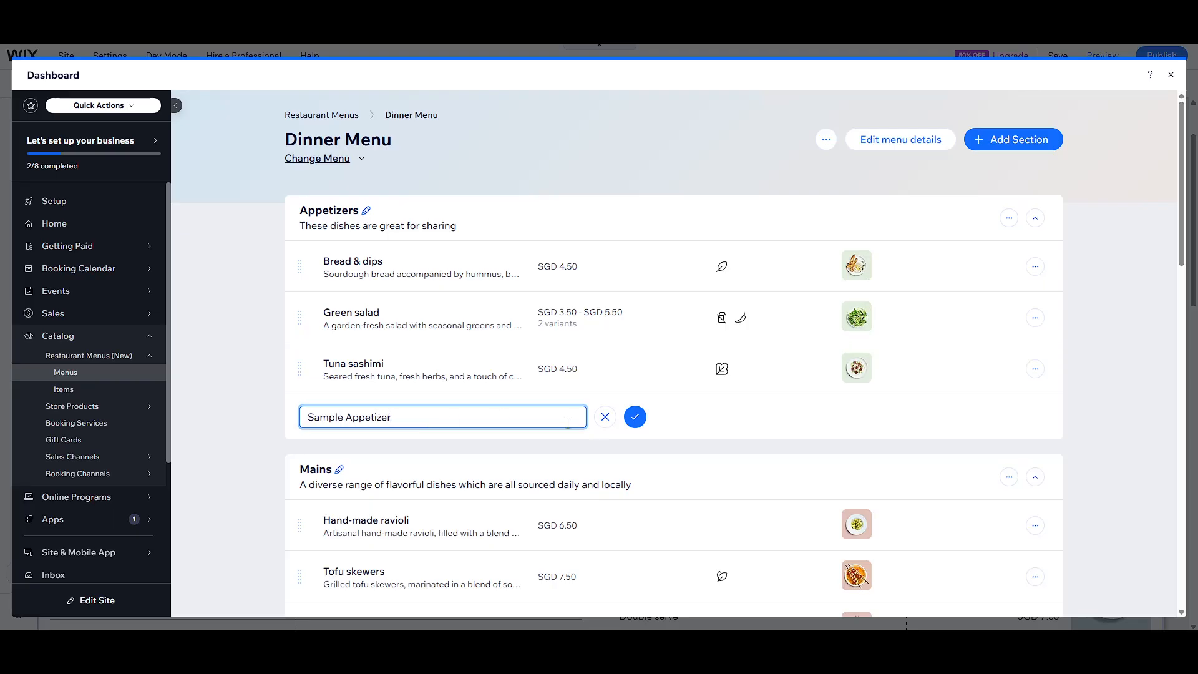
left_click(635, 417)
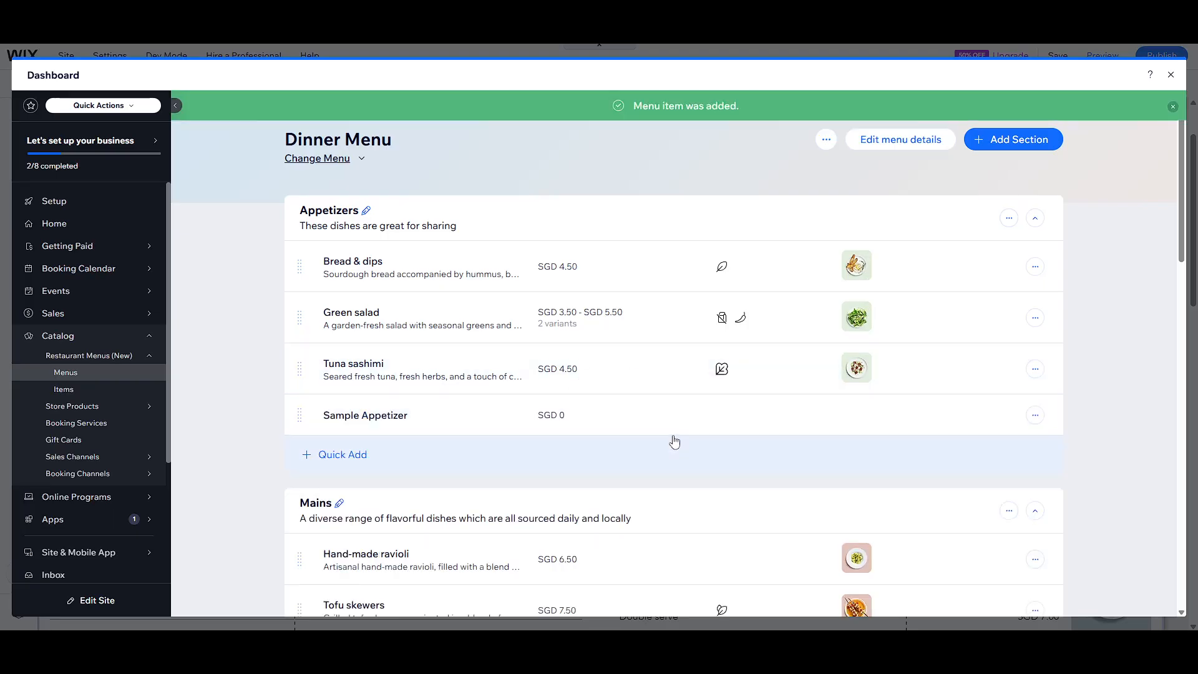
Open the item details of Sample Appetizer for editing.
left_click(893, 415)
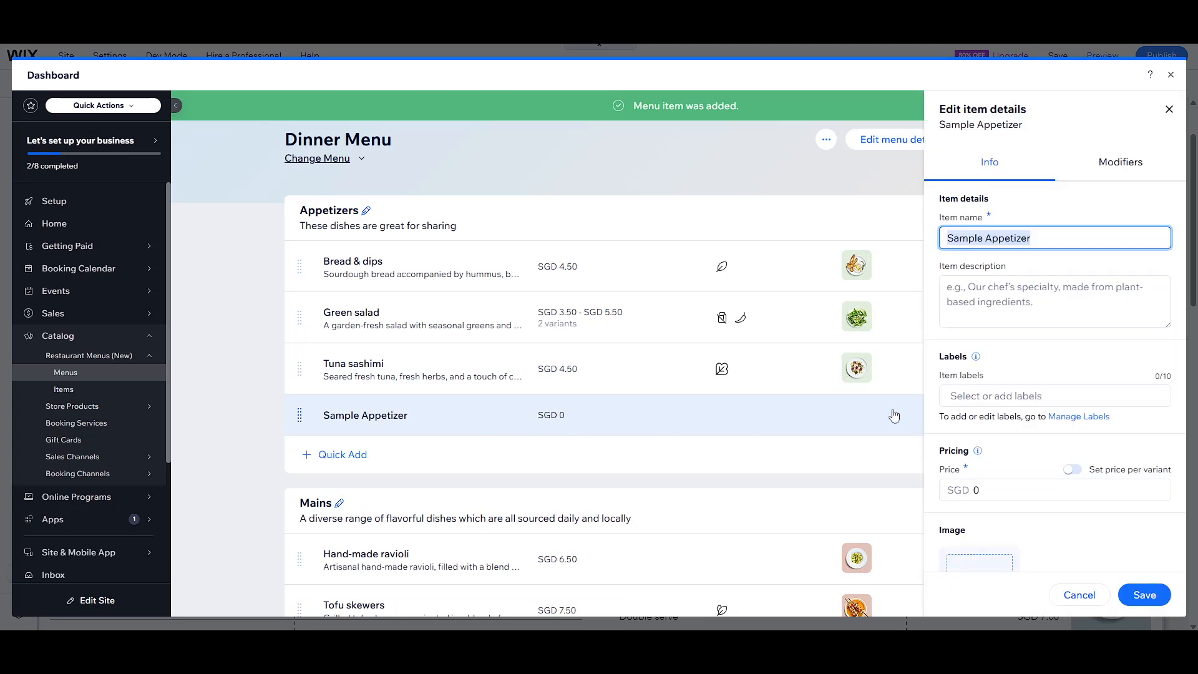